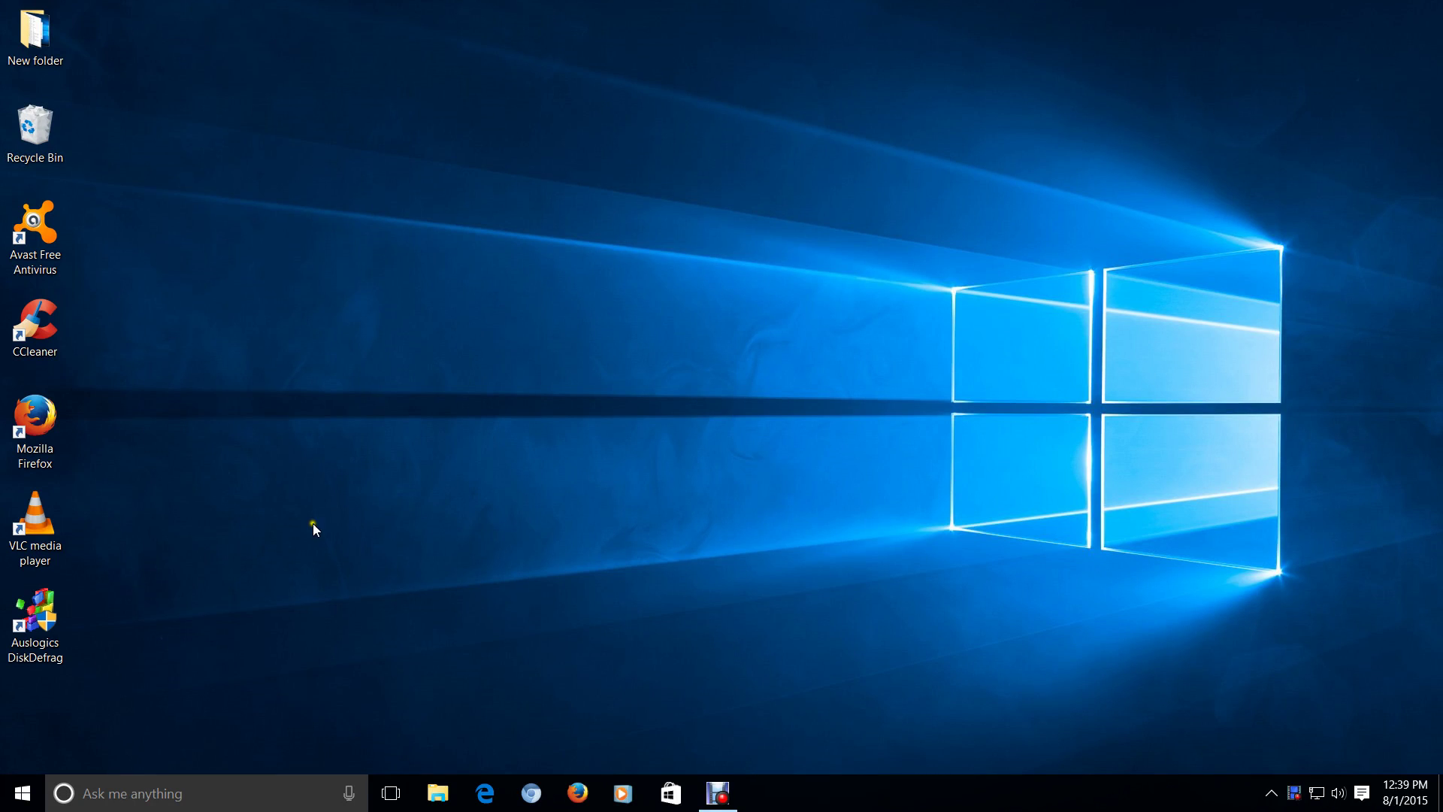
Open Local Disk (C:) in File Explorer and locate the Windows.old folder among its 13 items.
click(438, 793)
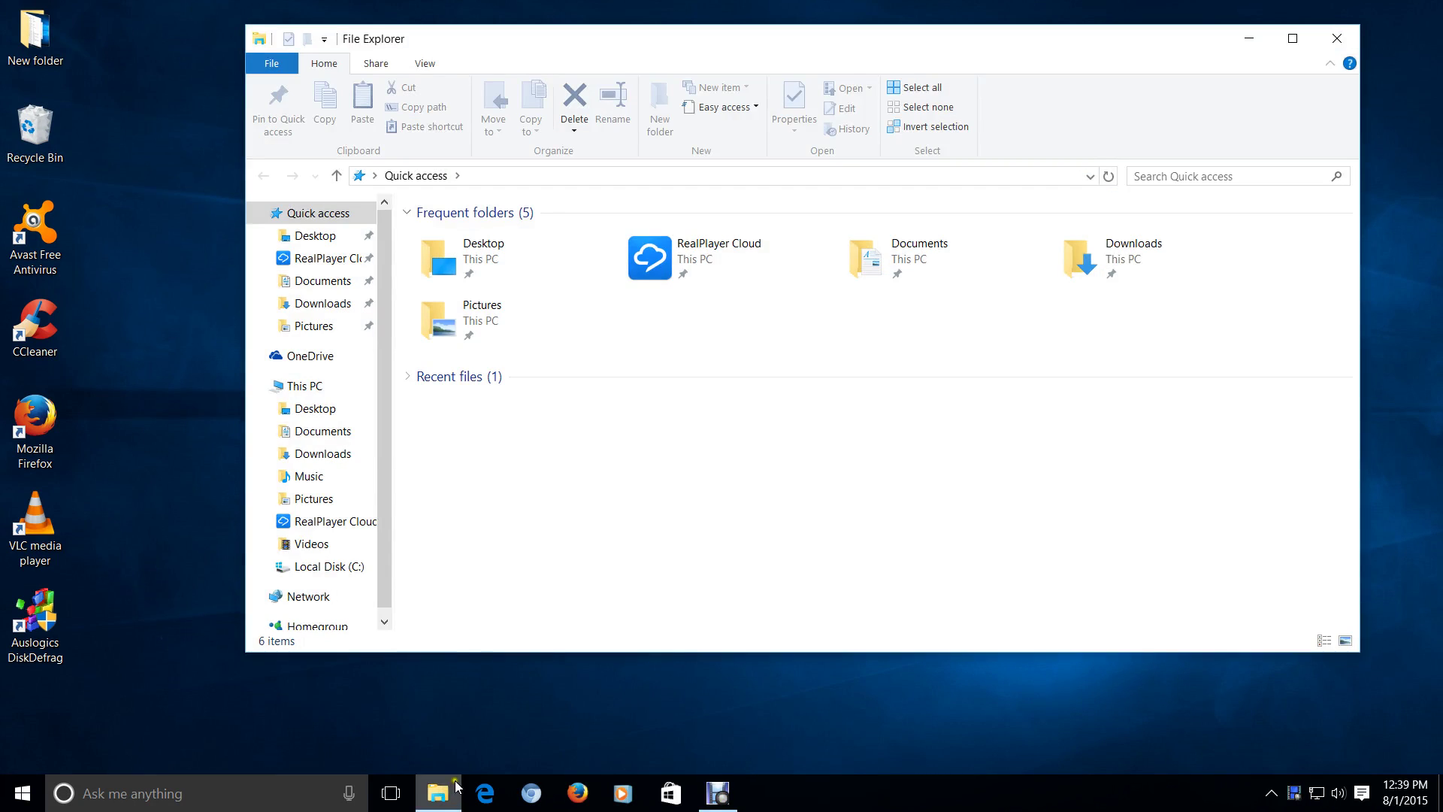
click(354, 566)
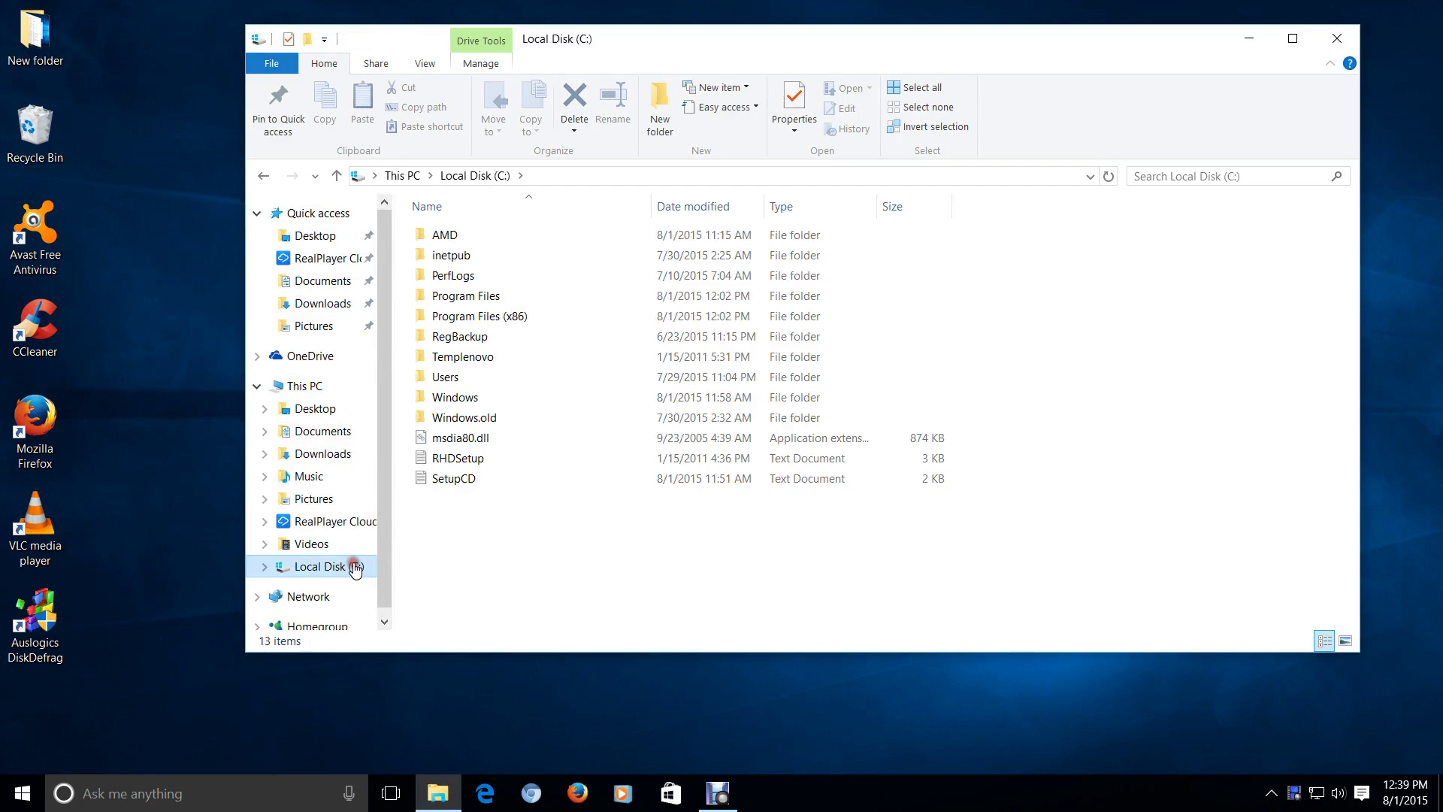
click(499, 419)
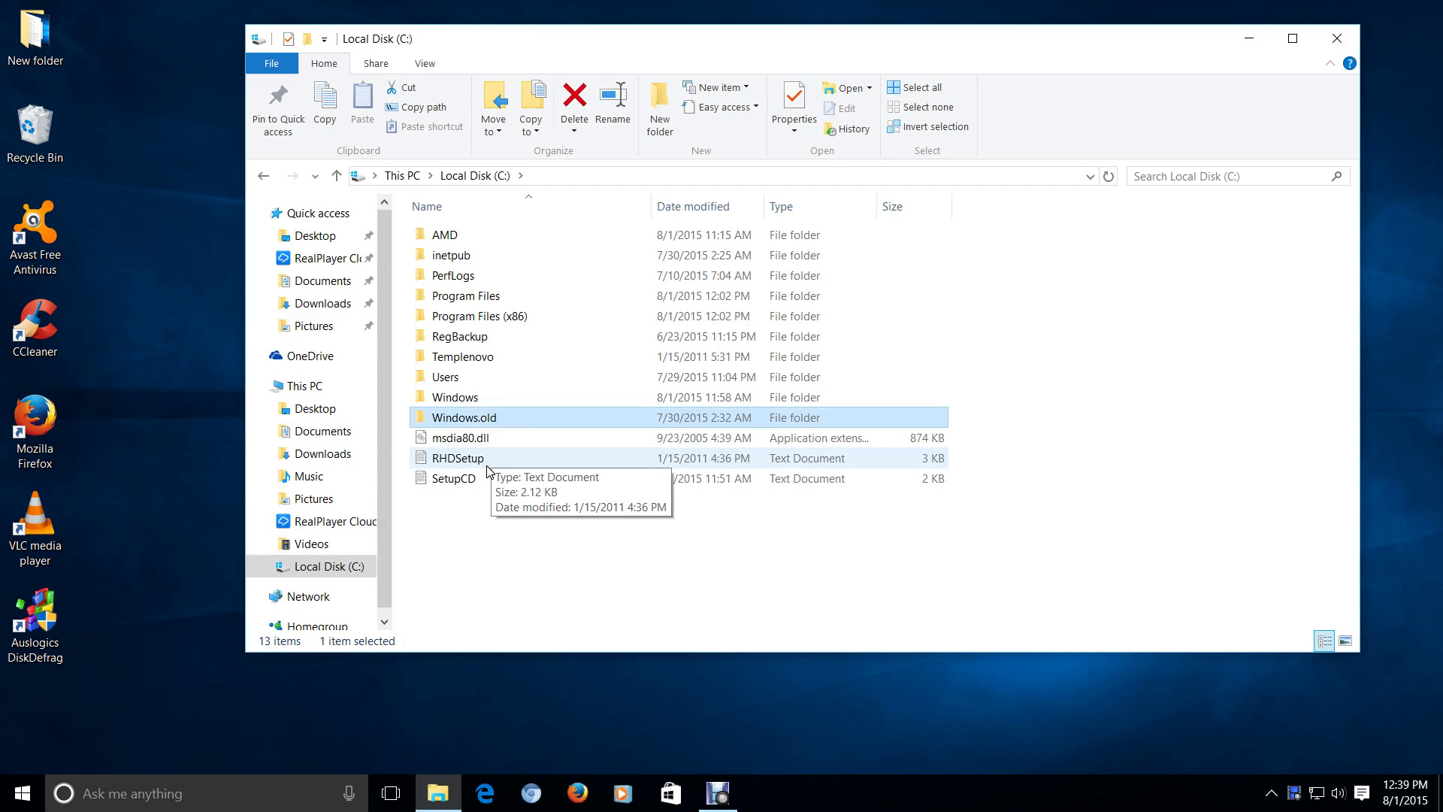
click(516, 413)
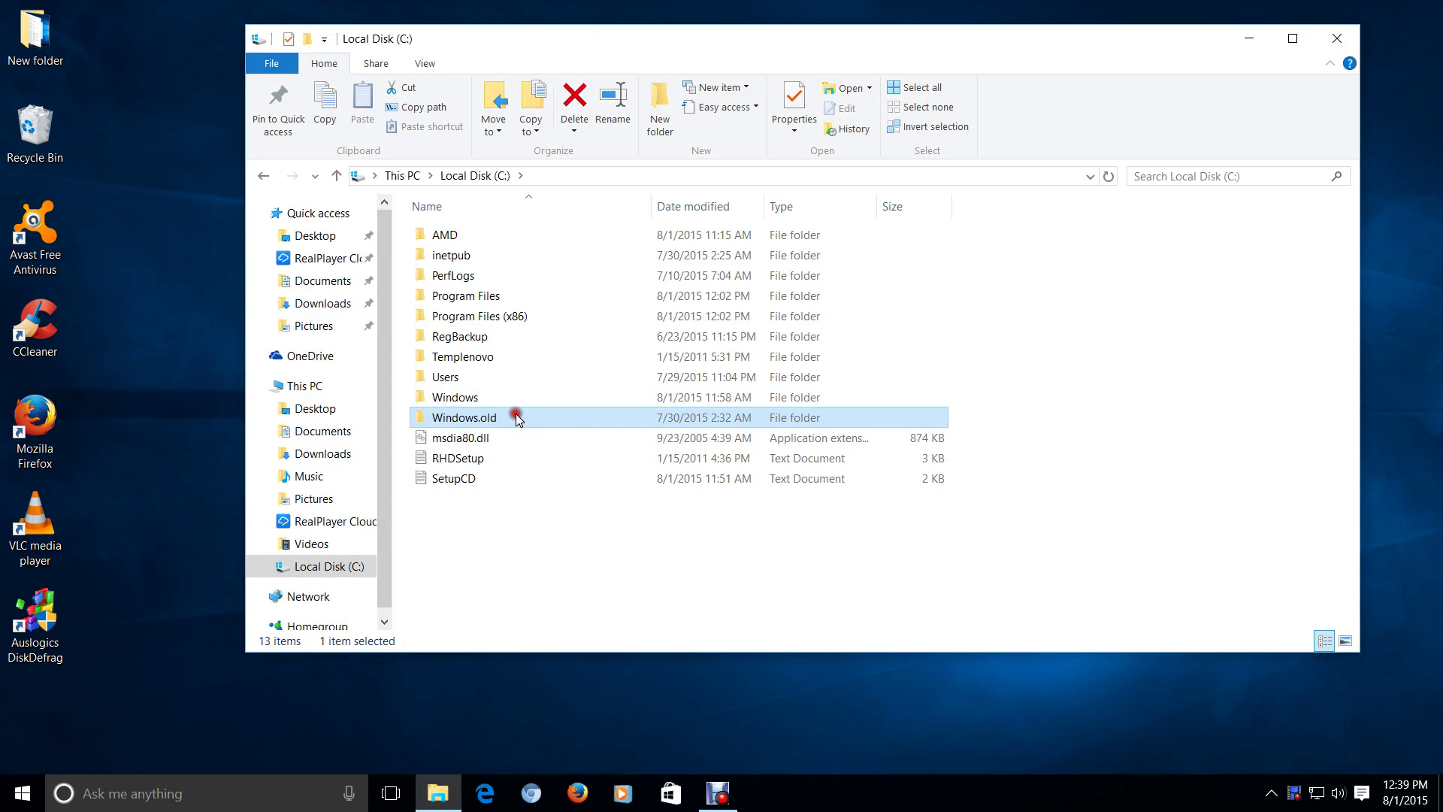
click(650, 525)
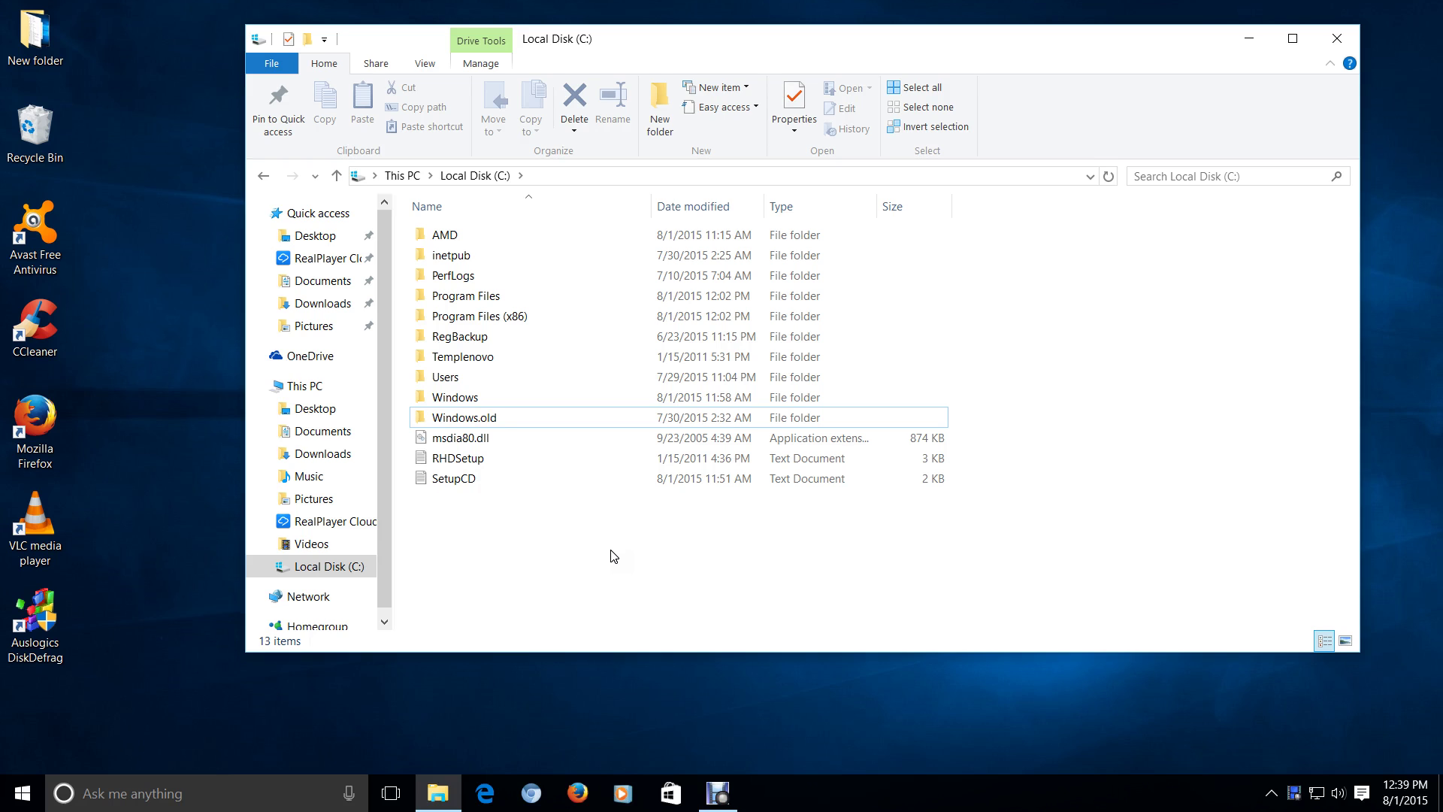
right_click(570, 419)
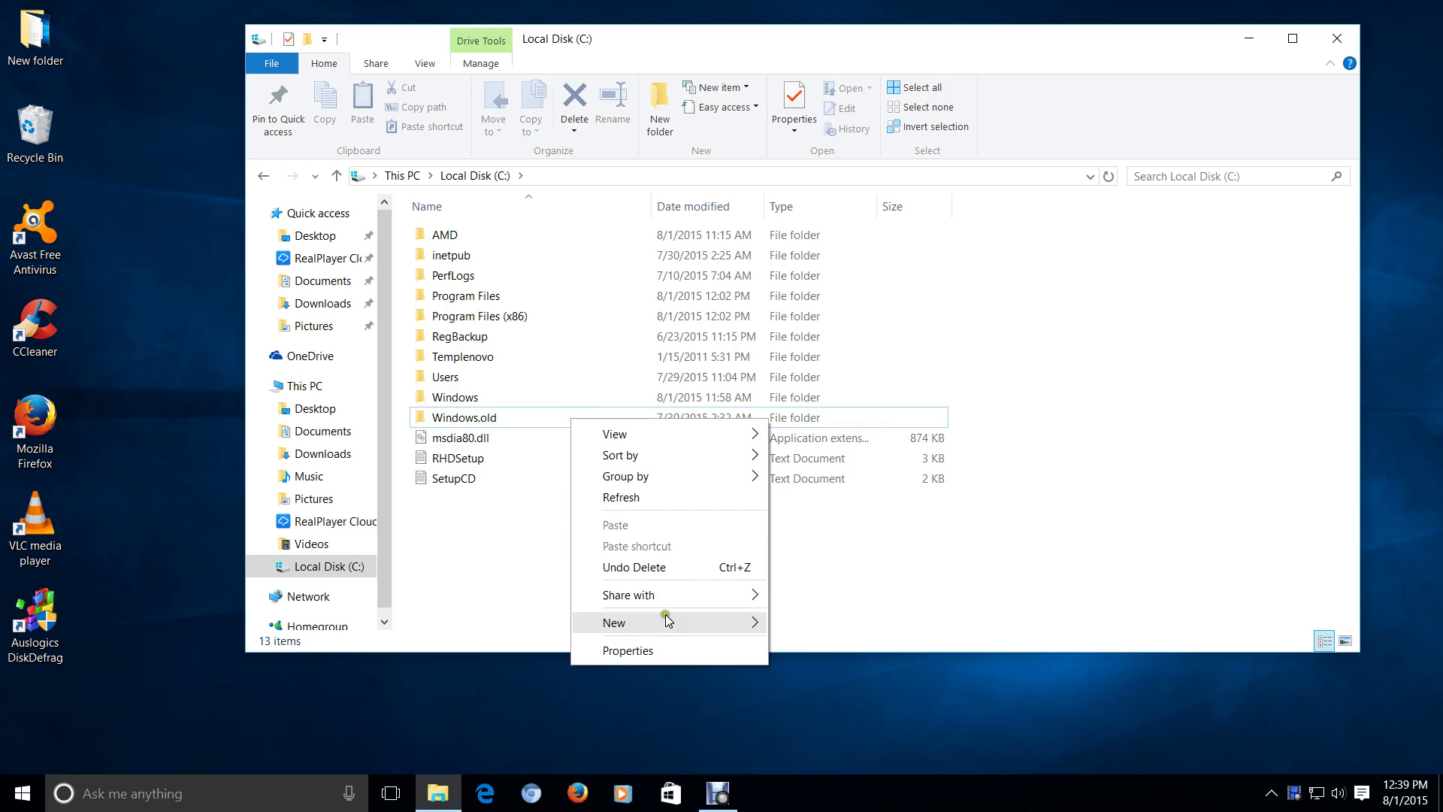
click(665, 651)
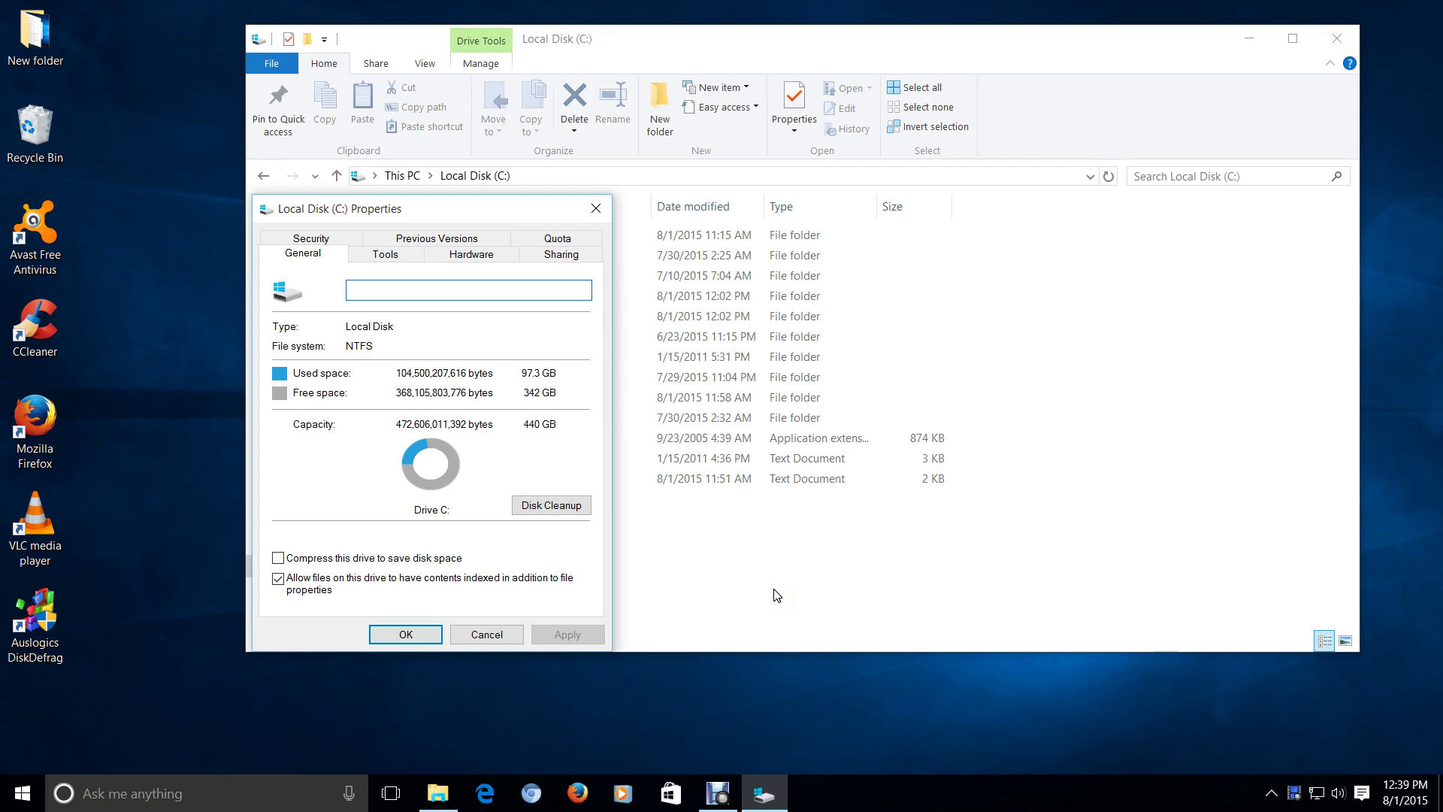
click(496, 636)
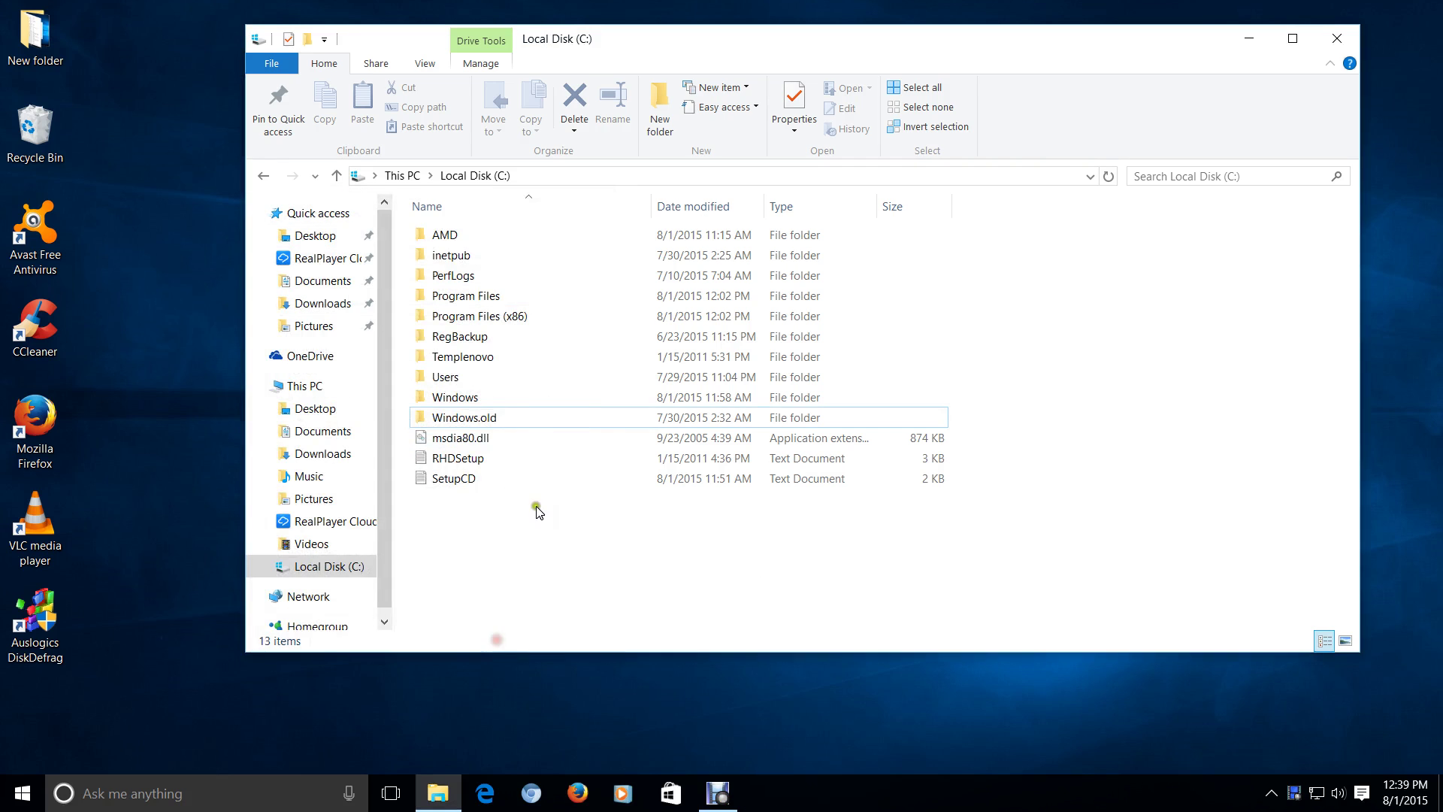
right_click(491, 415)
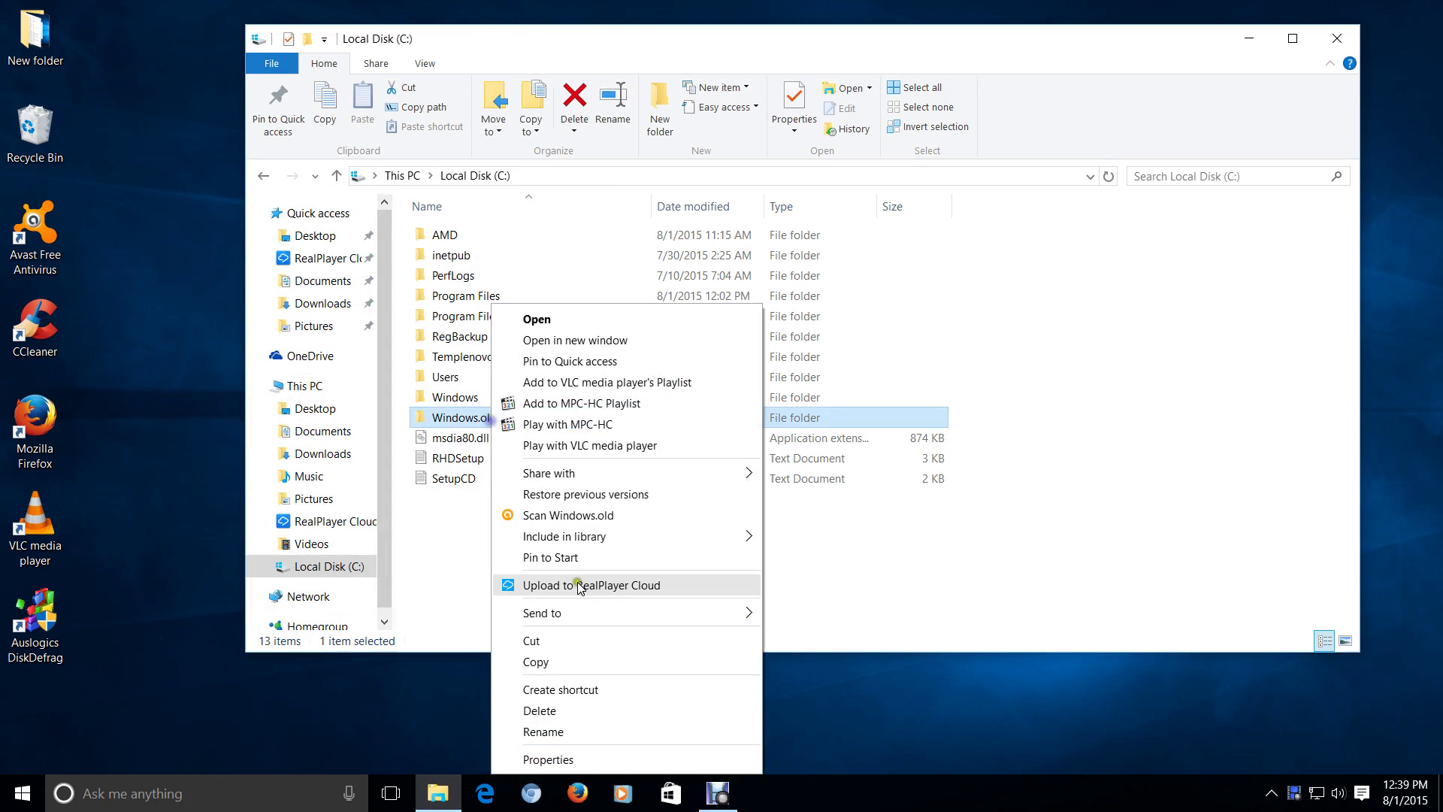
click(591, 760)
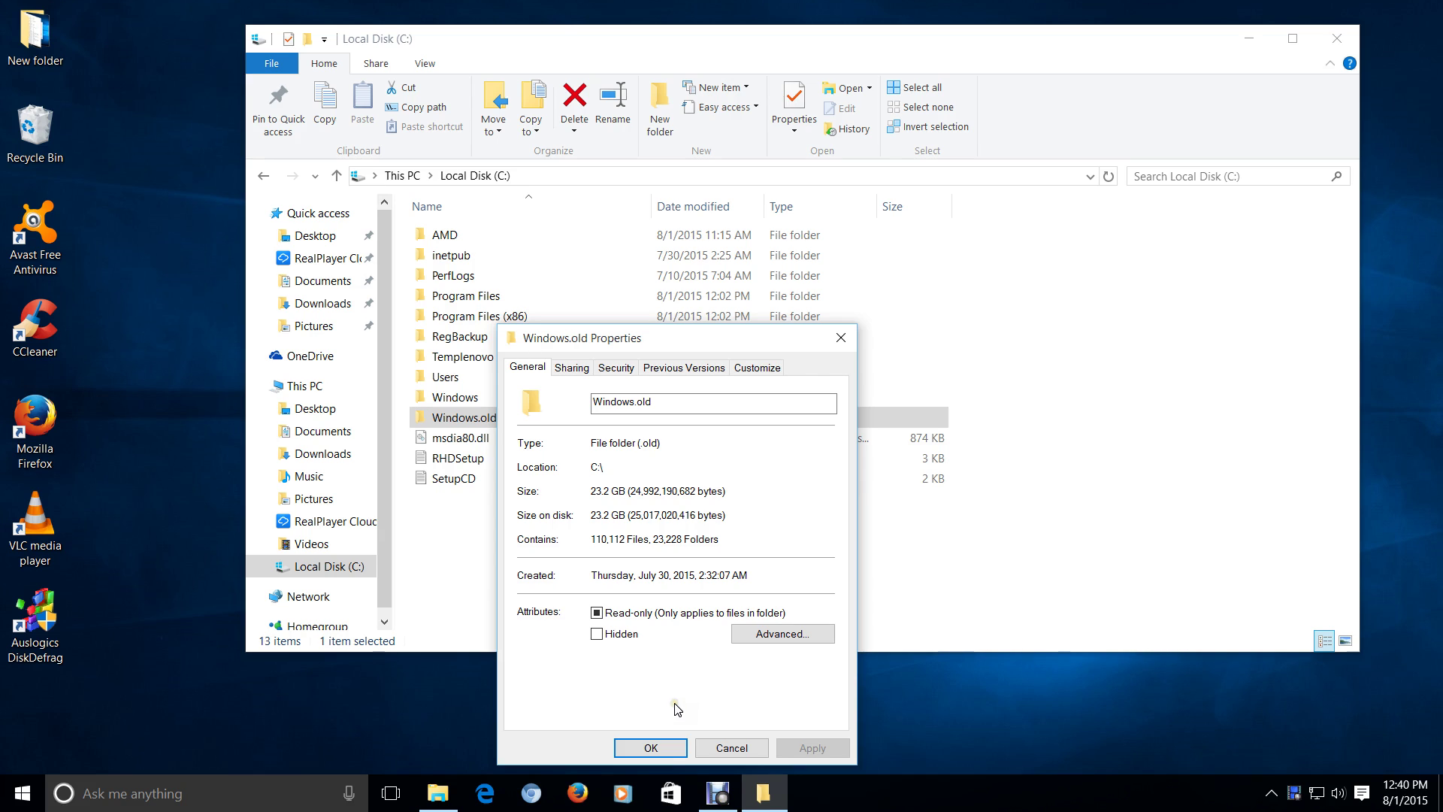
click(731, 748)
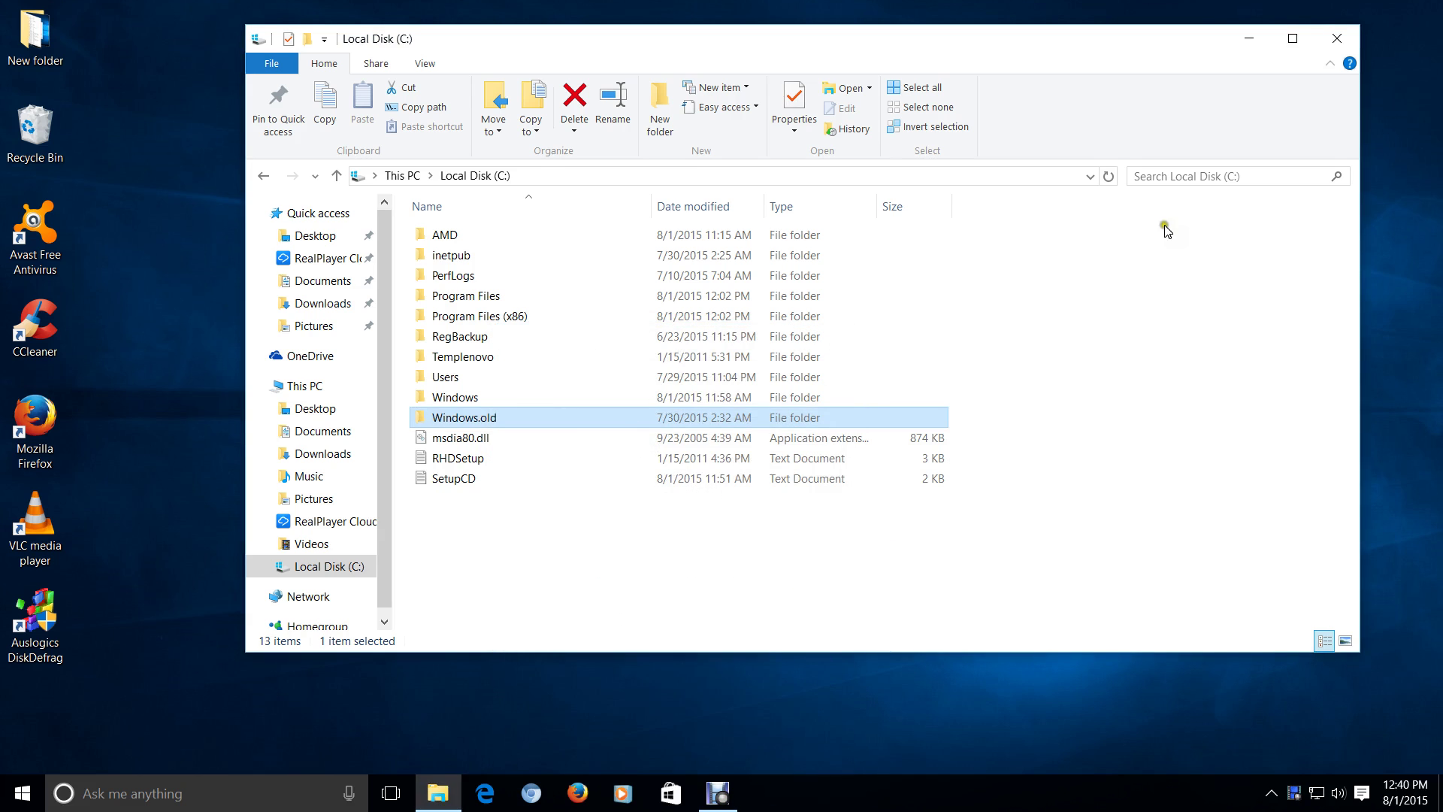
Close File Explorer and launch Disk Cleanup for drive C: through Cortana search.
click(1337, 38)
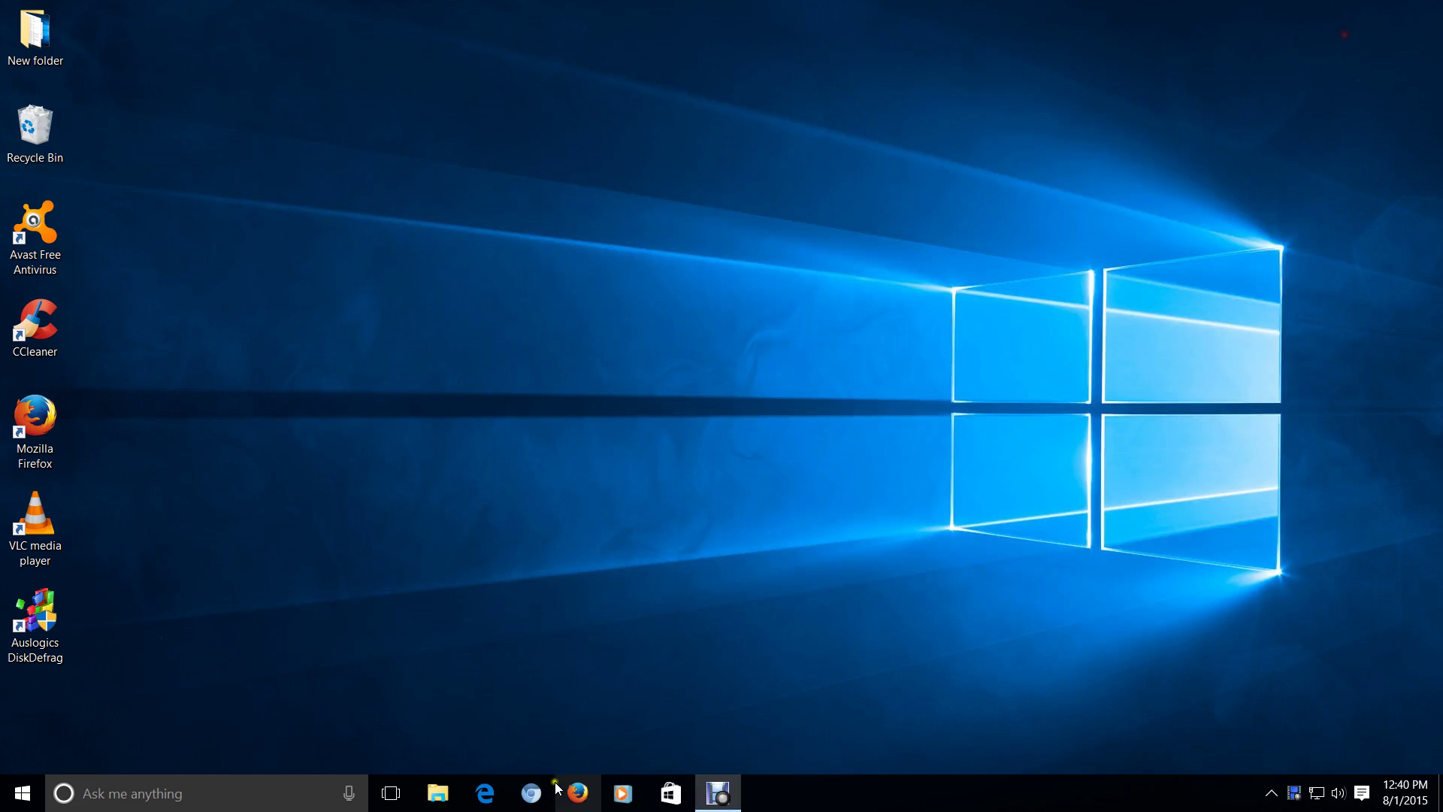
click(349, 793)
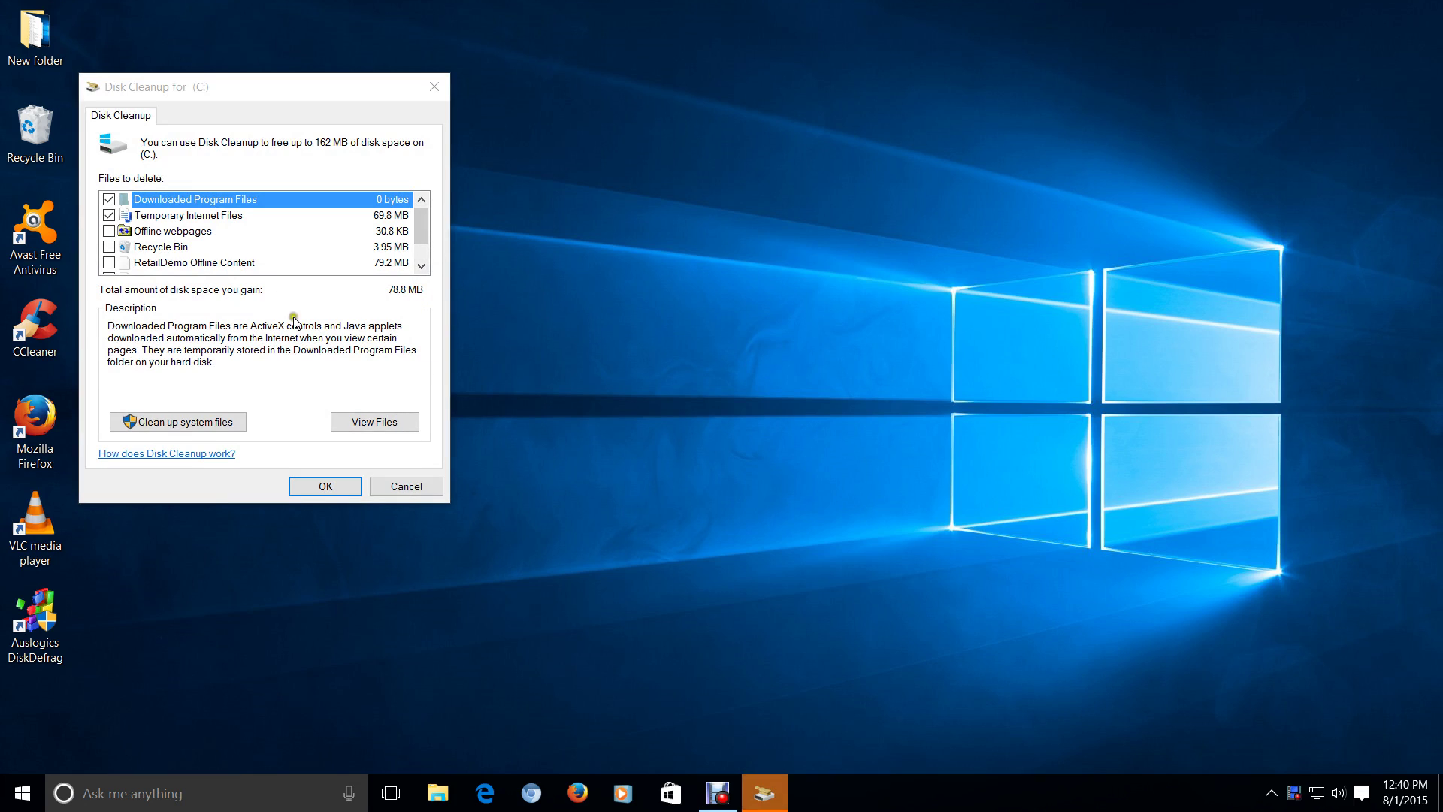
Run 'Clean up system files' so the drive C: rescan offers up to 28.2 GB.
click(222, 424)
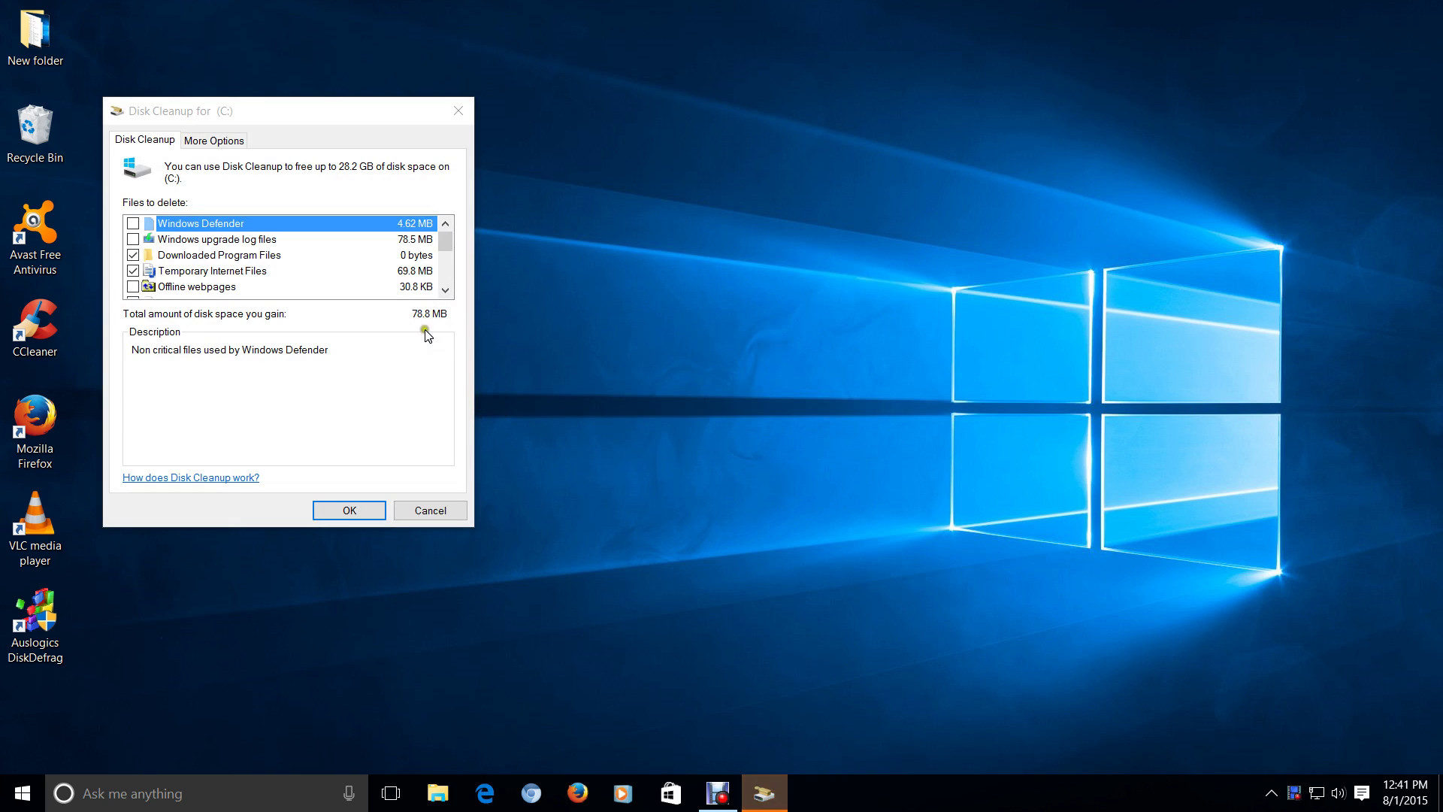
Scroll through the Files to delete list and shift the Disk Cleanup window slightly.
click(446, 290)
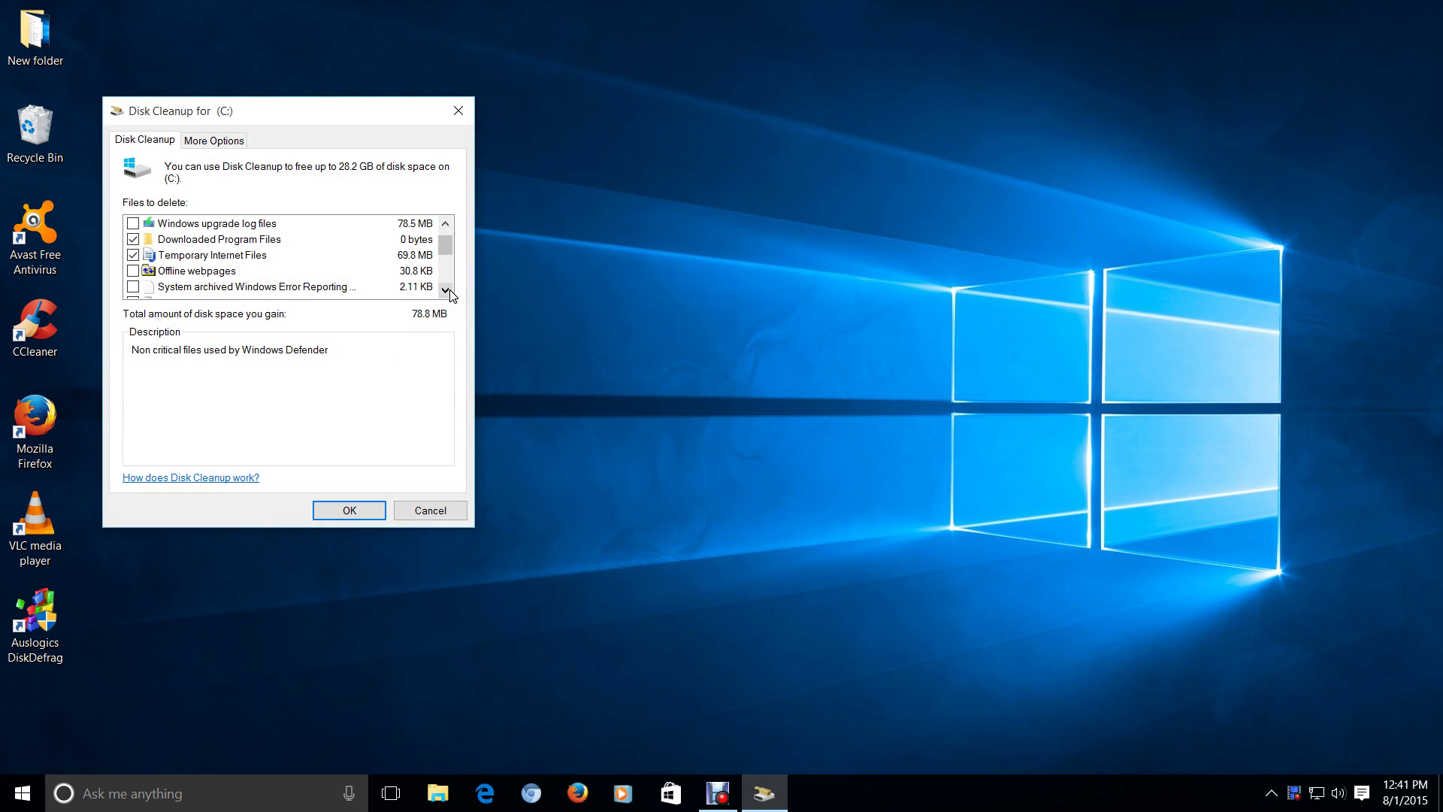
click(446, 290)
click(446, 290)
click(447, 290)
click(447, 290)
click(447, 290)
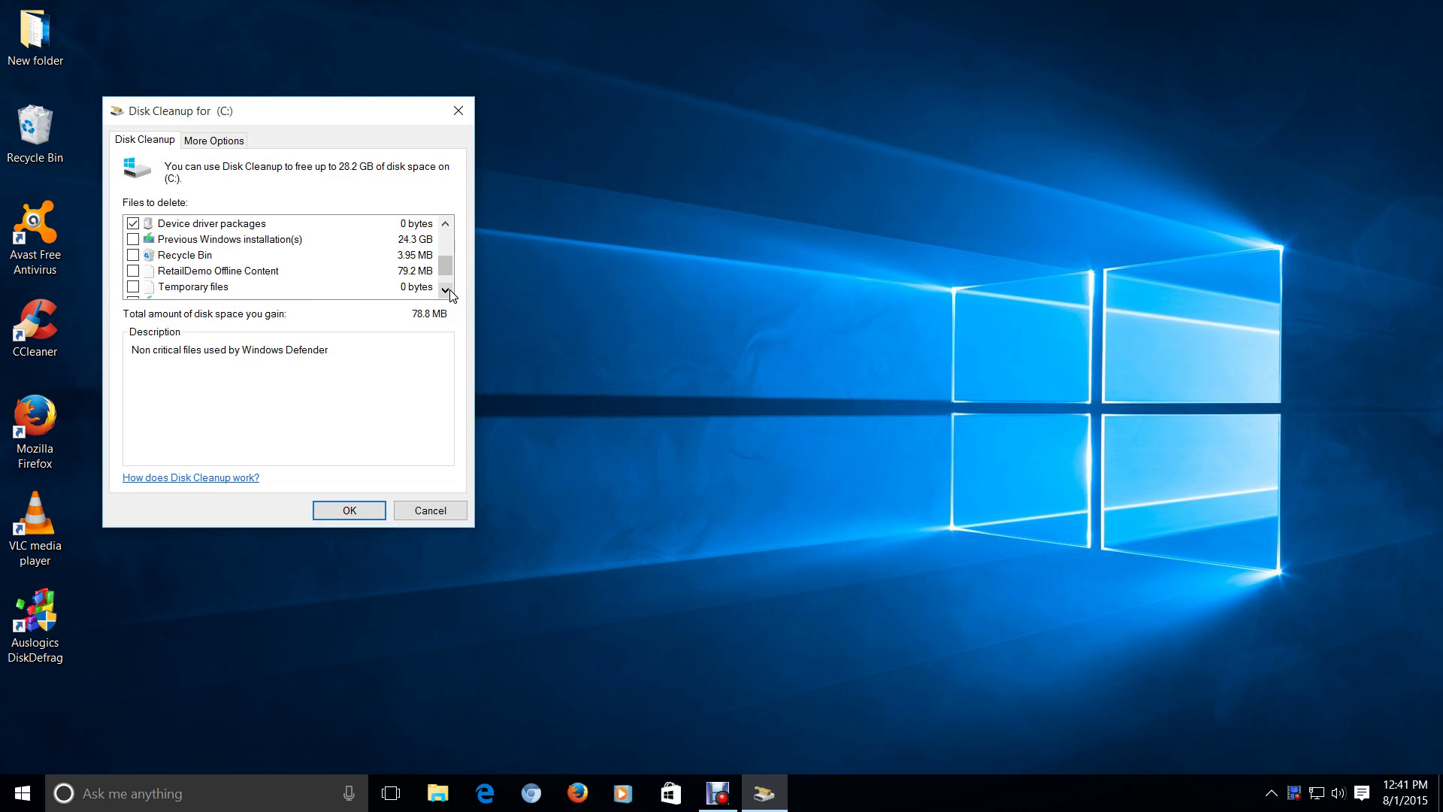
click(447, 291)
click(447, 292)
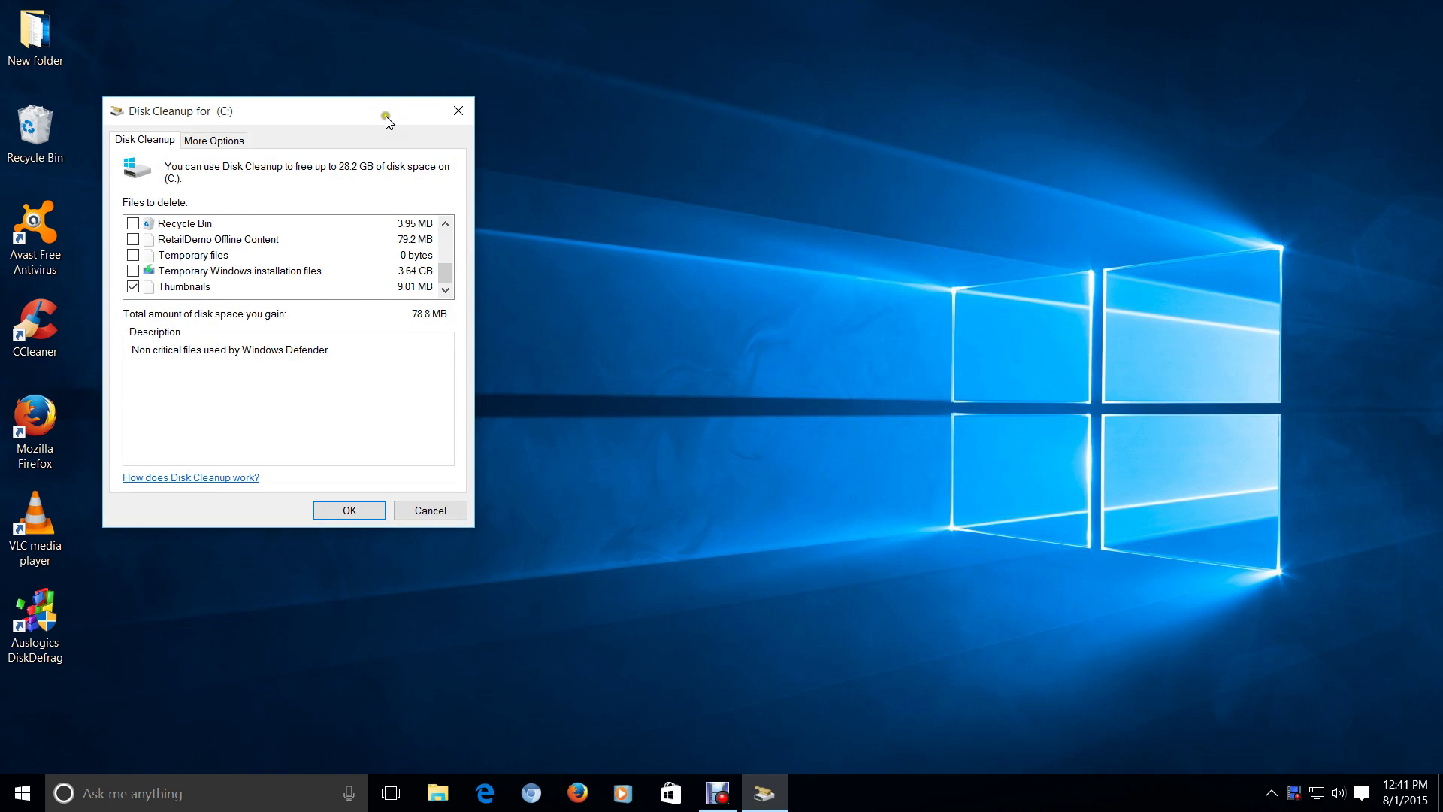
drag(386, 116, 454, 127)
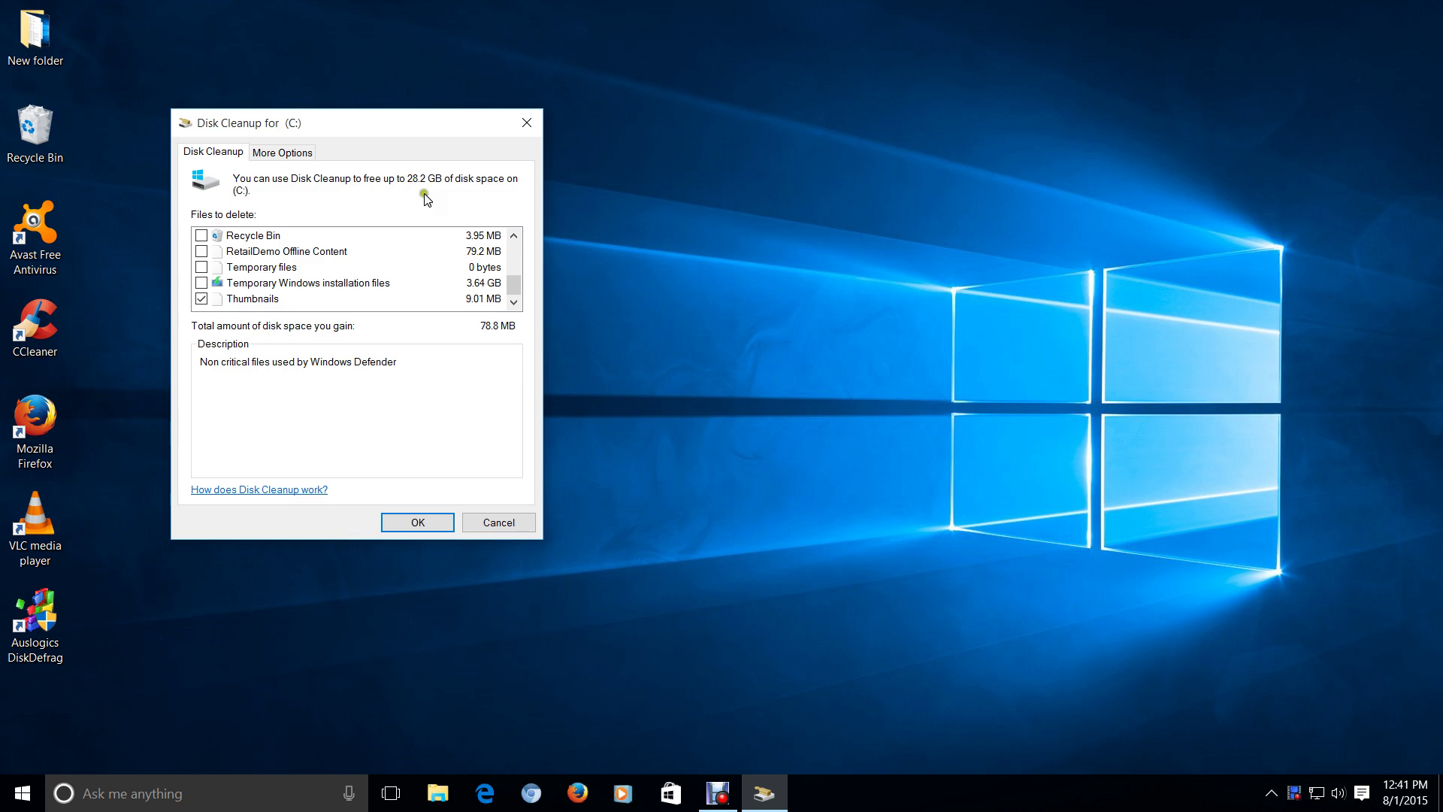
Tick Previous Windows installation(s) (24.3 GB), bringing the total selection to 24.4 GB.
click(515, 236)
click(514, 236)
click(514, 236)
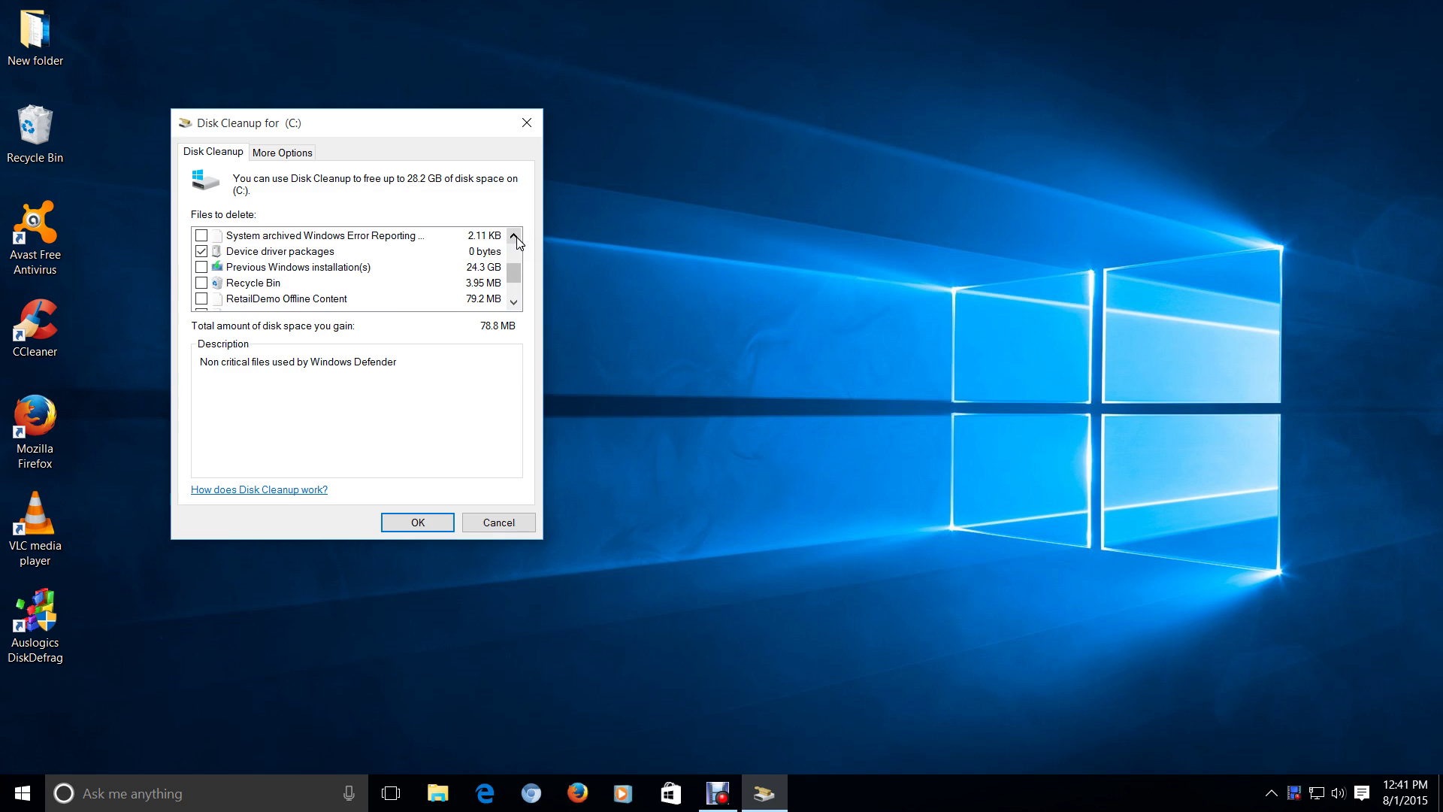
click(514, 302)
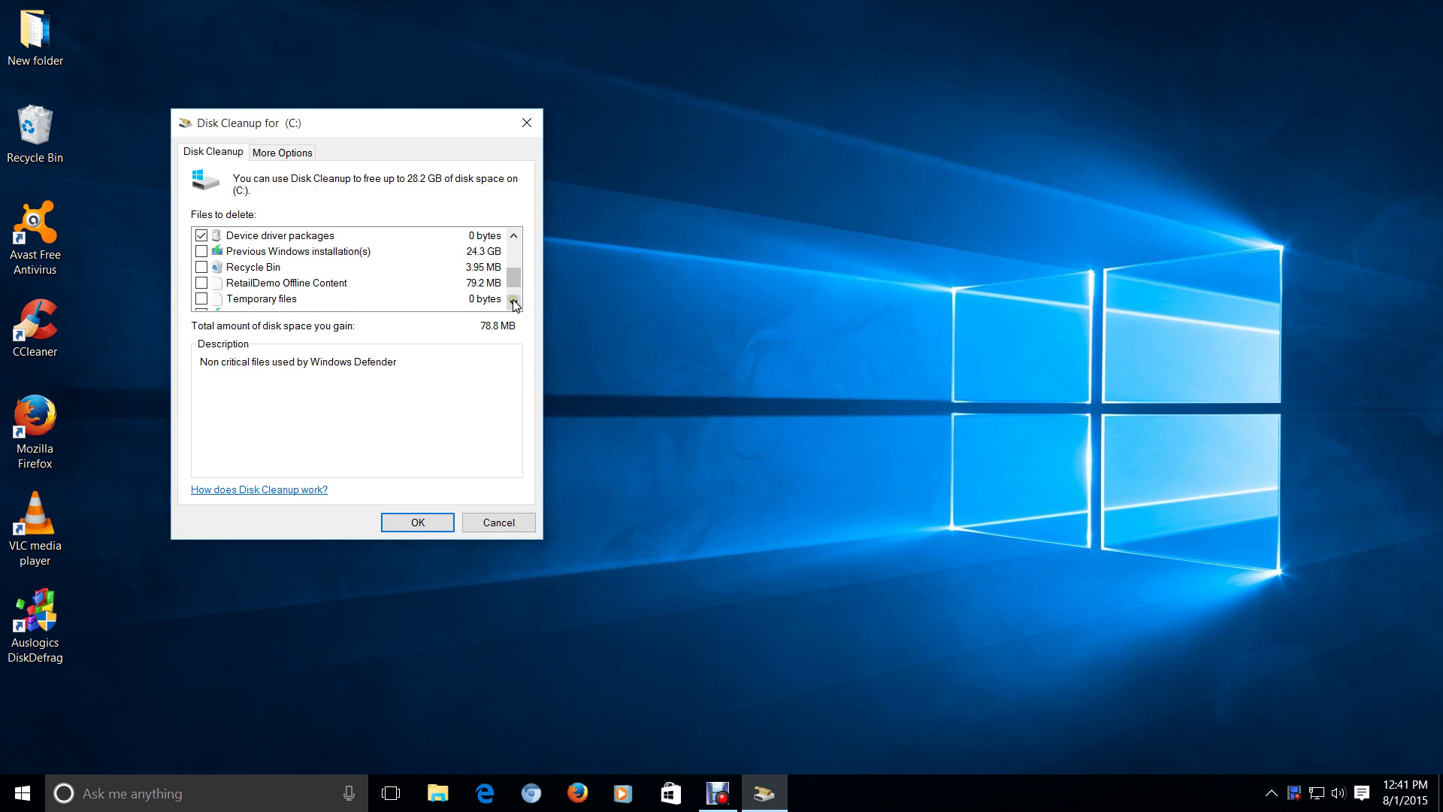
click(203, 251)
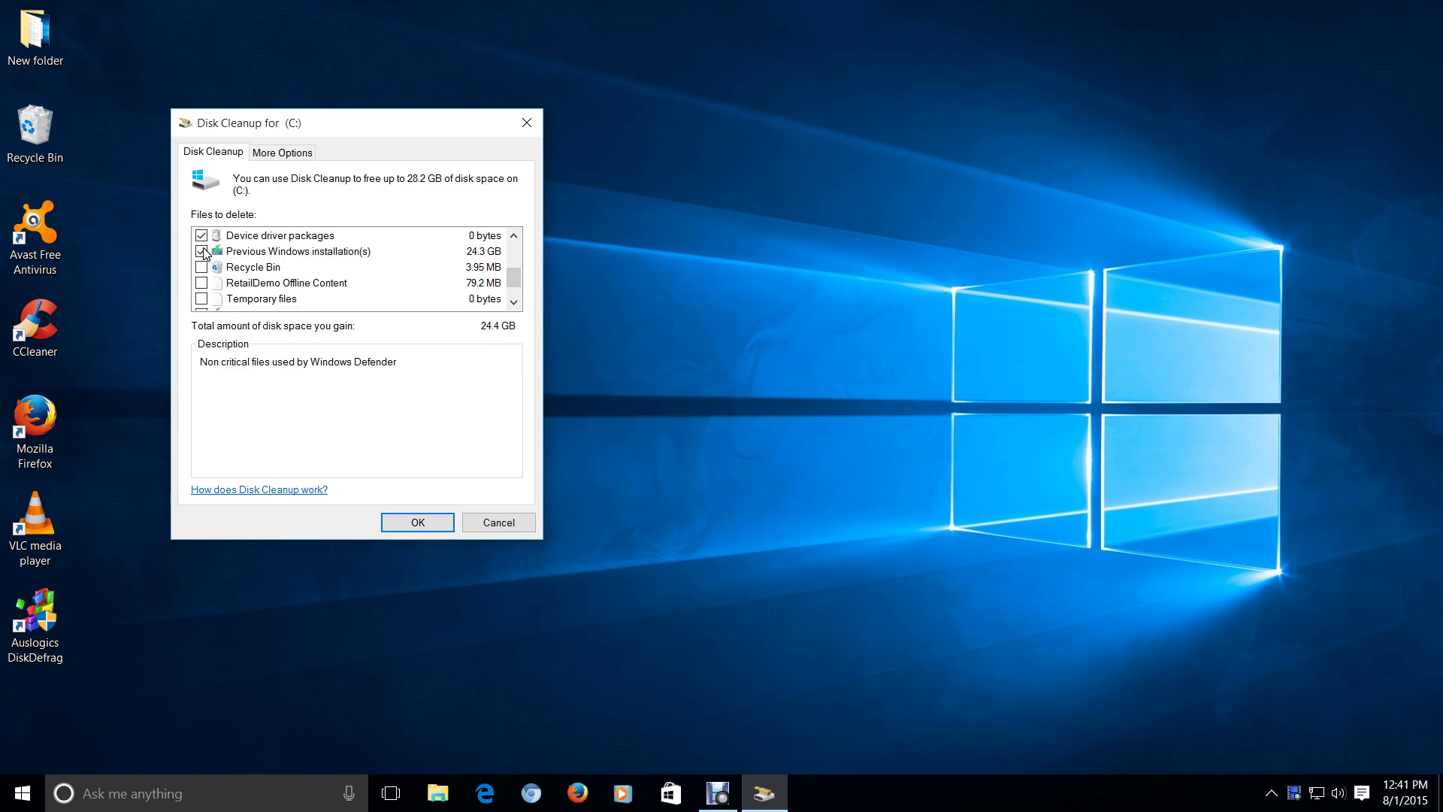
click(354, 413)
Cancel Disk Cleanup without deleting the selected files, leaving only the desktop.
click(354, 413)
click(383, 426)
click(496, 524)
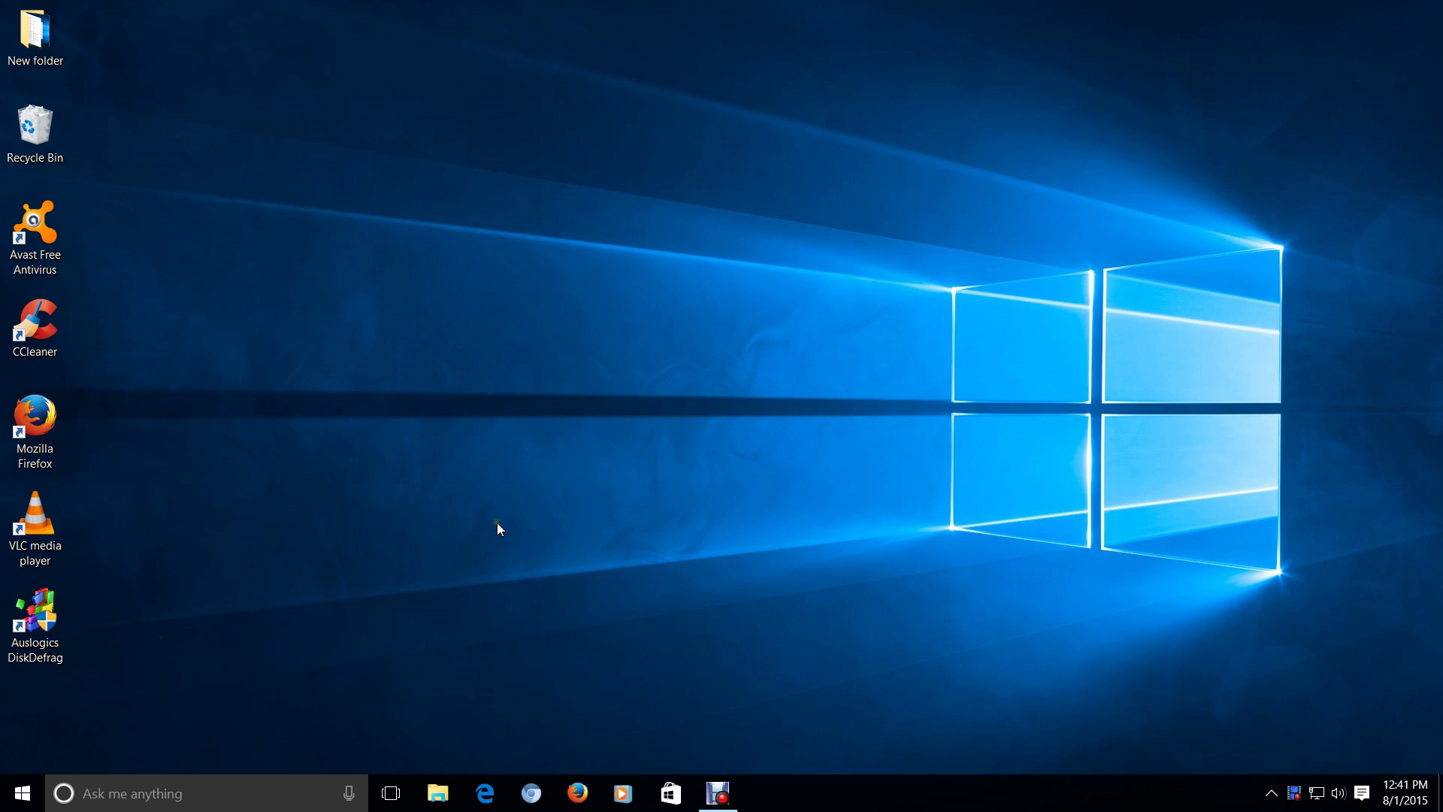